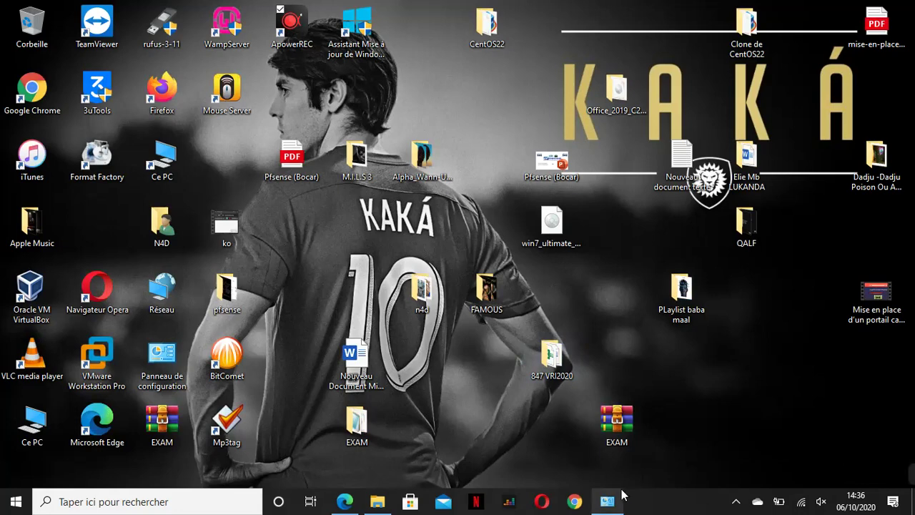
- Bring the Microsoft Edge window to the front from the taskbar
{"action": "mouse_move", "coordinate": [622, 498]}
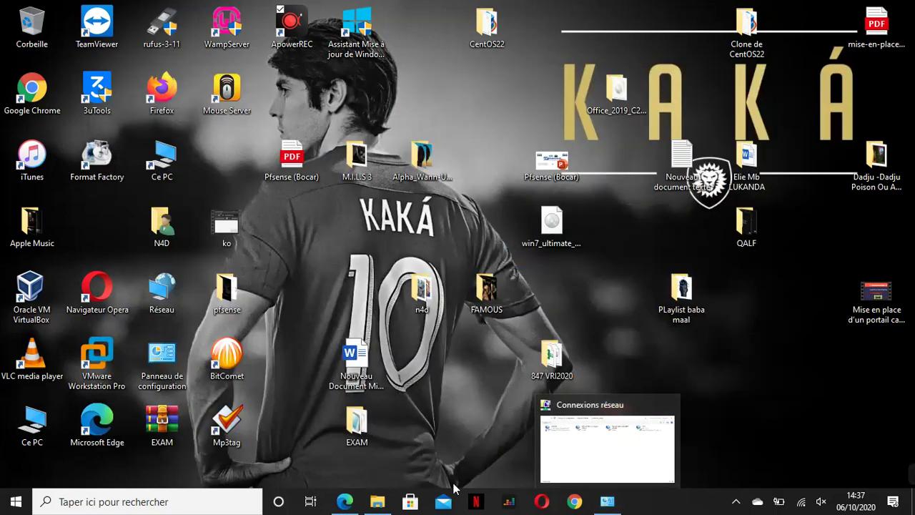
{"action": "left_click", "coordinate": [354, 504]}
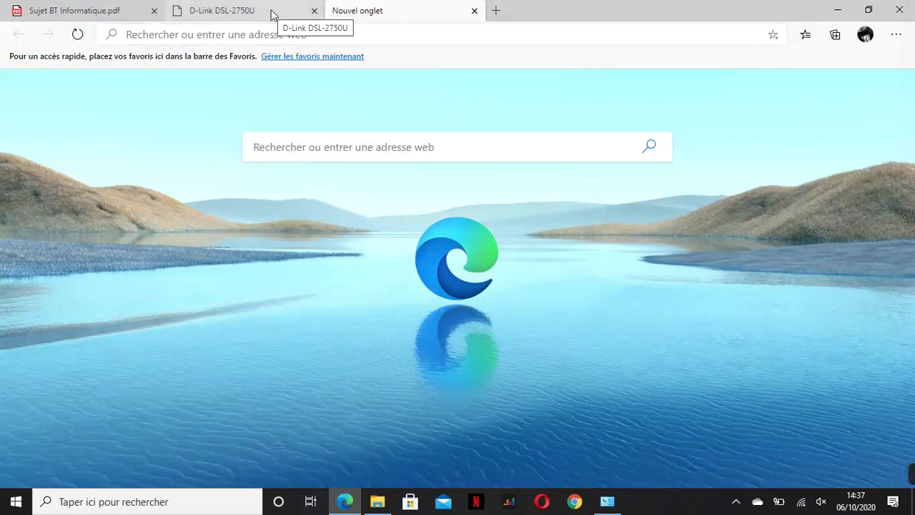
- Load the router login page at 192.168.1.1
{"action": "left_click", "coordinate": [380, 31]}
{"action": "type", "text": "192"}
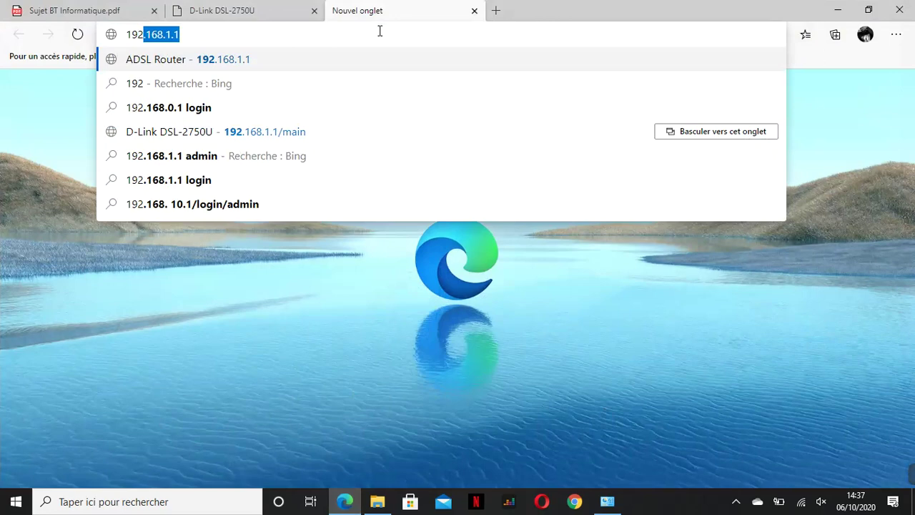
{"action": "type", "text": ".168.1.1"}
{"action": "key", "text": "Return"}
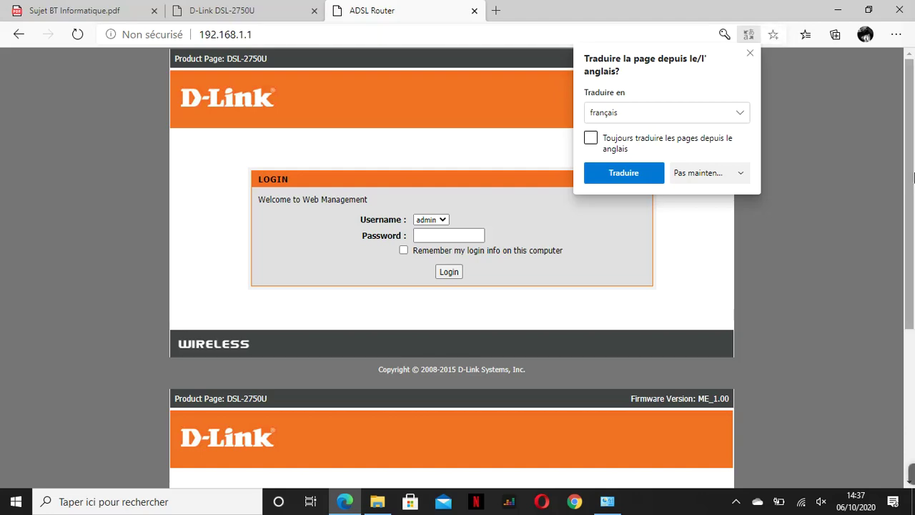
{"action": "mouse_move", "coordinate": [911, 183]}
{"action": "left_mouse_down"}
{"action": "mouse_move", "coordinate": [913, 346]}
{"action": "mouse_move", "coordinate": [912, 178]}
{"action": "left_mouse_up"}
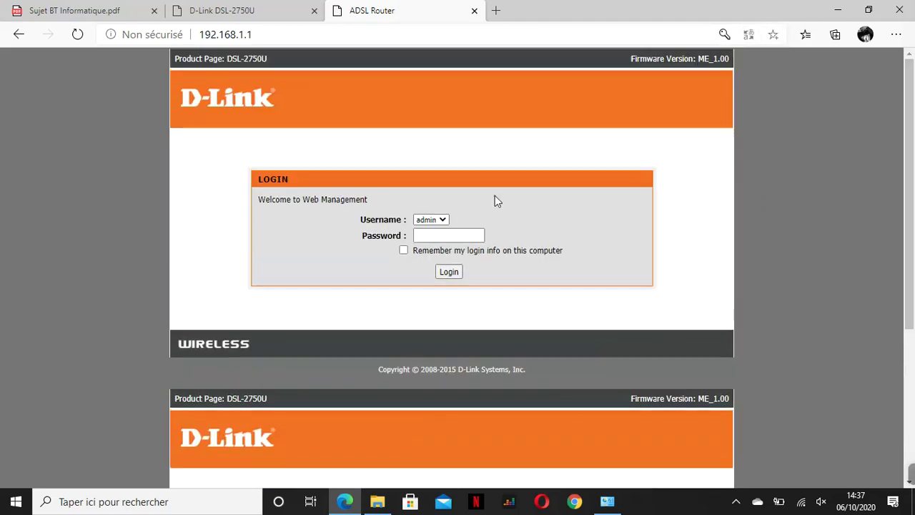
- Log in with the saved router password, ticking Remember my login info
{"action": "left_click", "coordinate": [449, 239]}
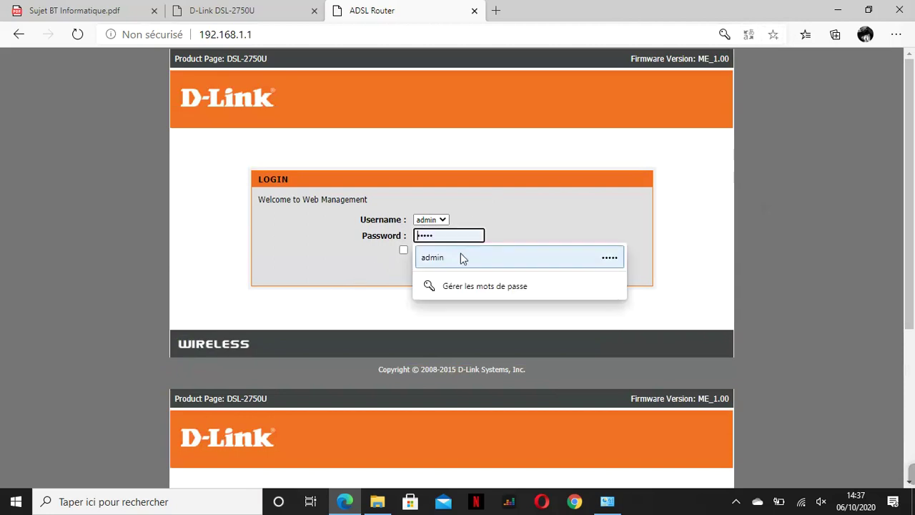
{"action": "left_click", "coordinate": [461, 258]}
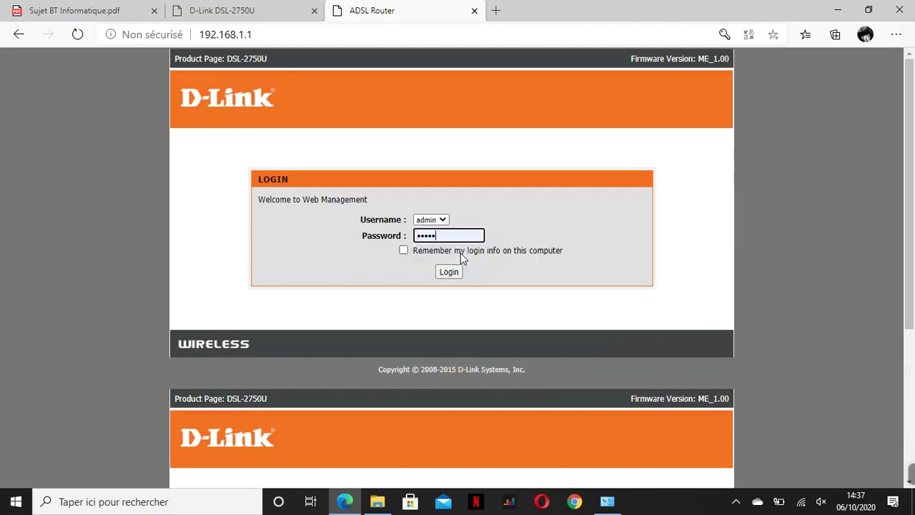
{"action": "left_click", "coordinate": [409, 248]}
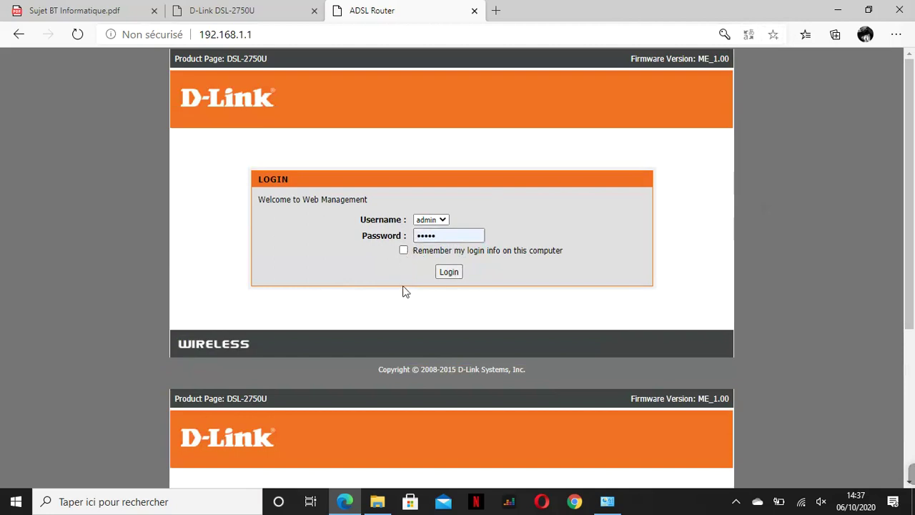
{"action": "left_click", "coordinate": [421, 251]}
{"action": "left_click", "coordinate": [449, 273]}
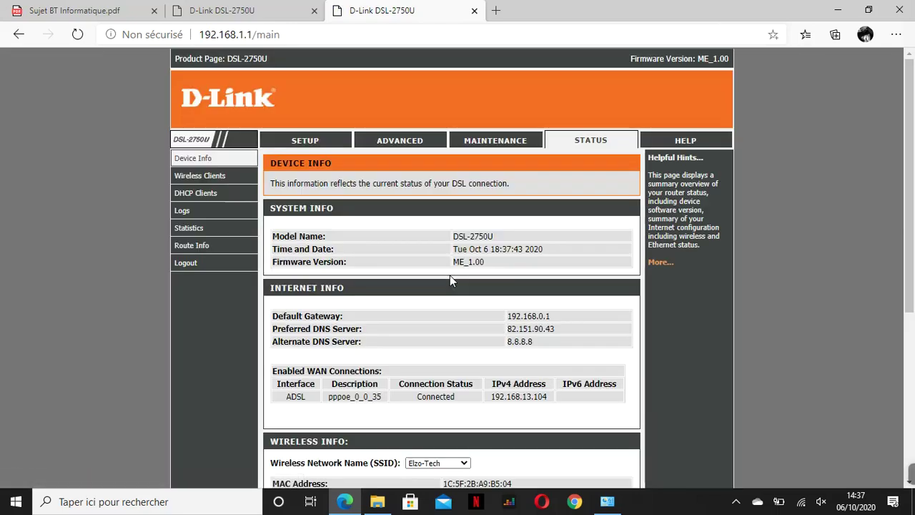
- Open SETUP, close the duplicate D-Link tab, and launch the Setup Wizard
{"action": "left_click", "coordinate": [305, 142]}
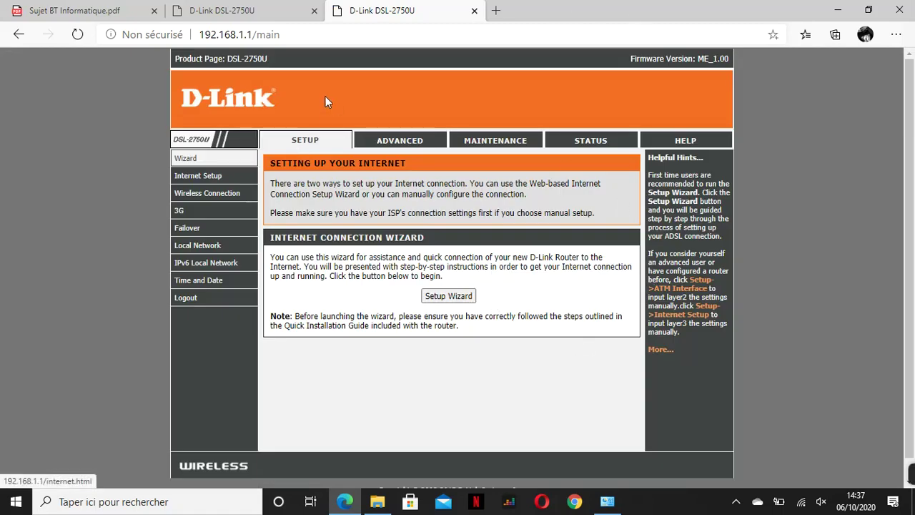
{"action": "left_click", "coordinate": [315, 12]}
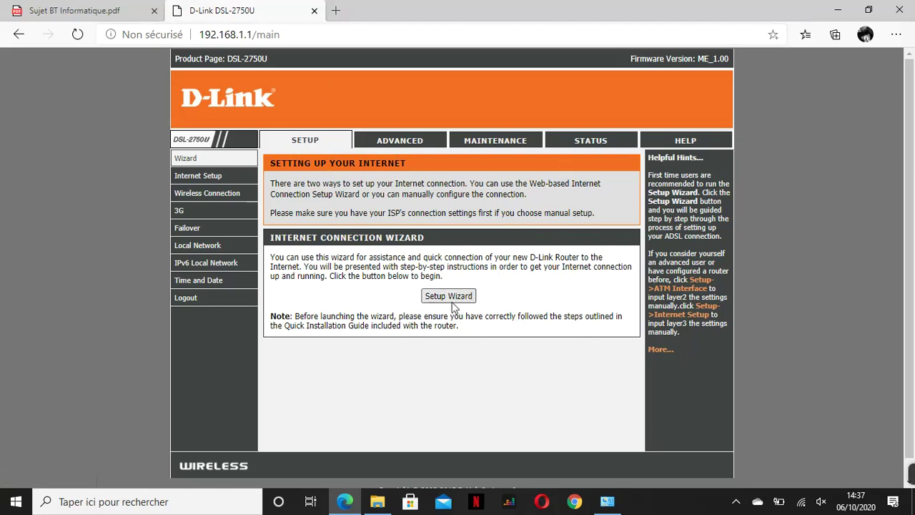
{"action": "left_click", "coordinate": [446, 298]}
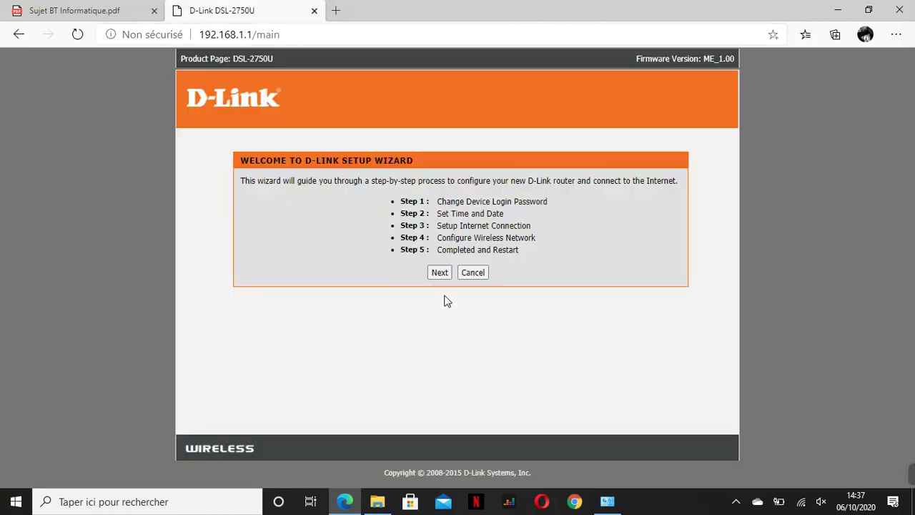
- Skip the password step and accept the time settings to reach Step 3
{"action": "left_click", "coordinate": [439, 273]}
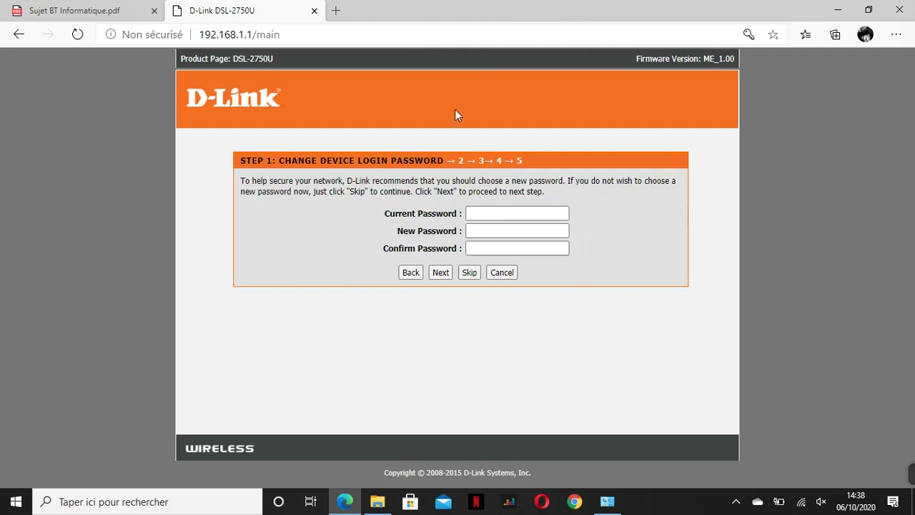
{"action": "left_click", "coordinate": [469, 272]}
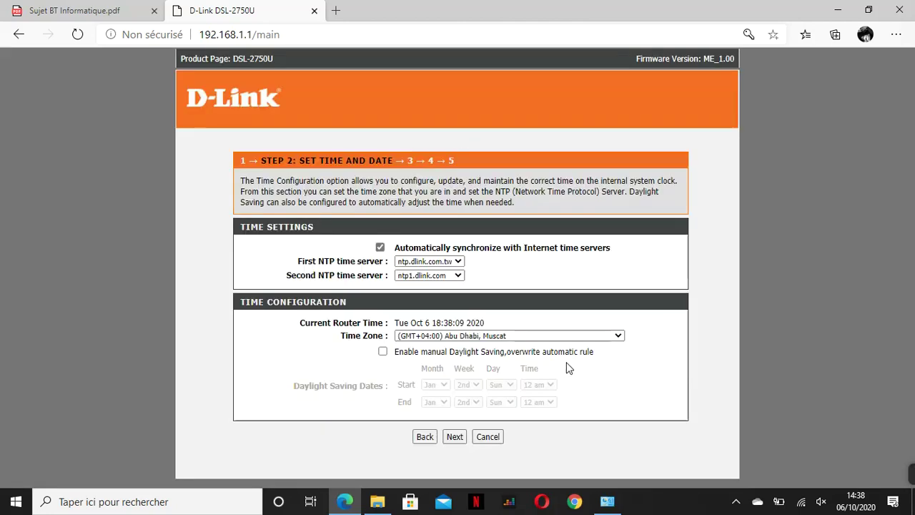
{"action": "left_click", "coordinate": [455, 439]}
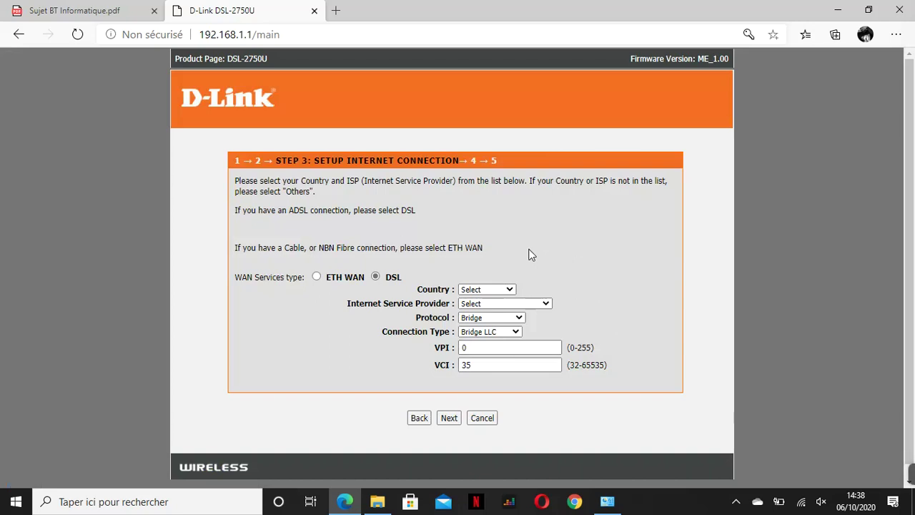
- Choose Others as the country in Step 3
{"action": "left_click", "coordinate": [511, 290]}
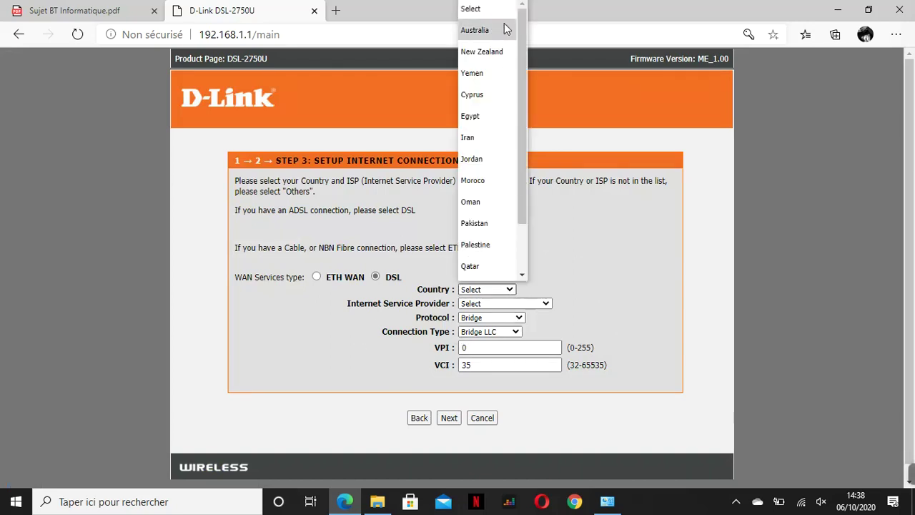
{"action": "left_click_drag", "start_coordinate": [526, 29], "coordinate": [529, 119]}
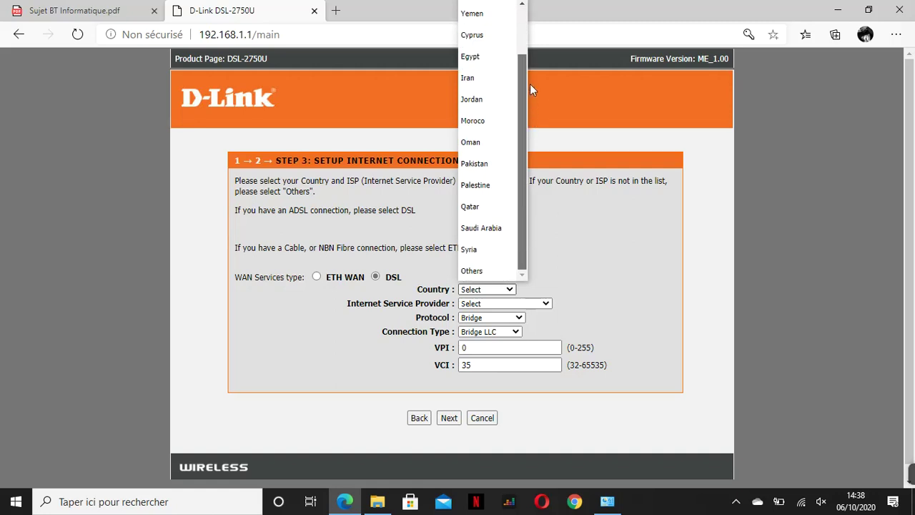
{"action": "left_click_drag", "start_coordinate": [530, 86], "coordinate": [522, 108]}
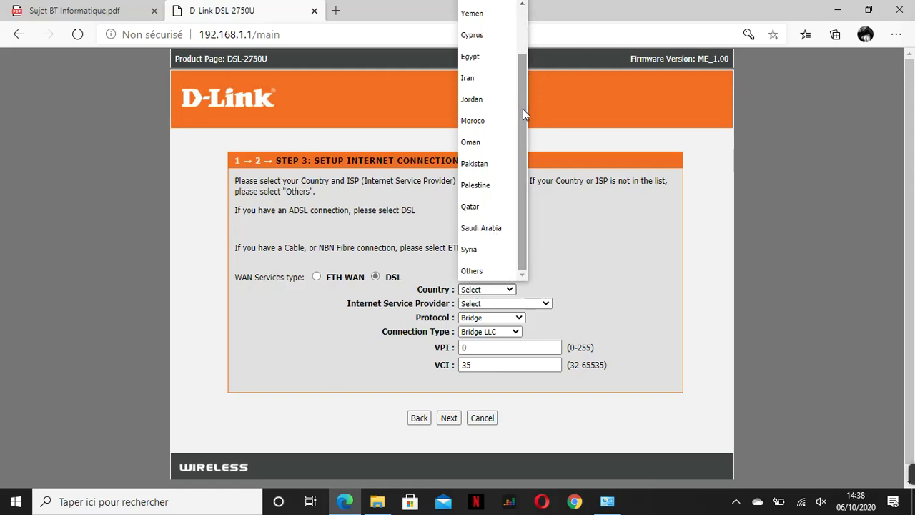
{"action": "left_click", "coordinate": [499, 272]}
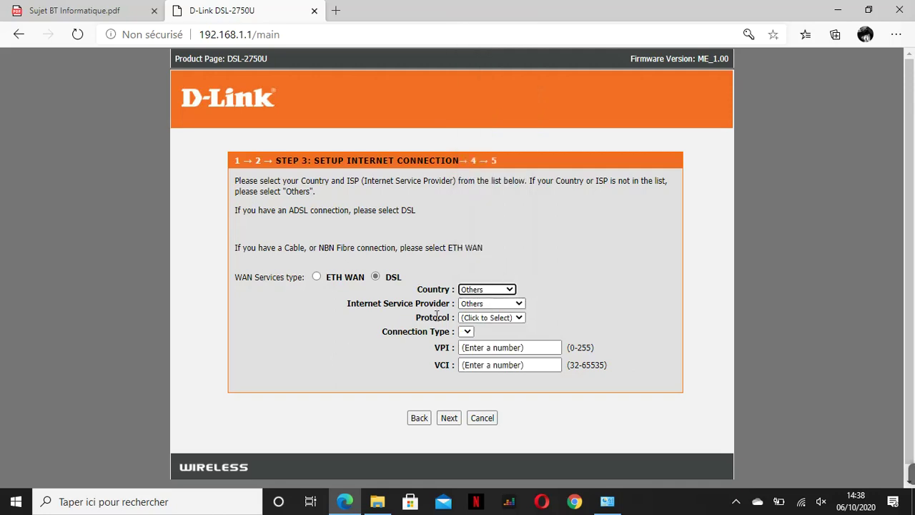
- Set the protocol to PPPoE with connection type PPPoE LLC
{"action": "left_click", "coordinate": [520, 318]}
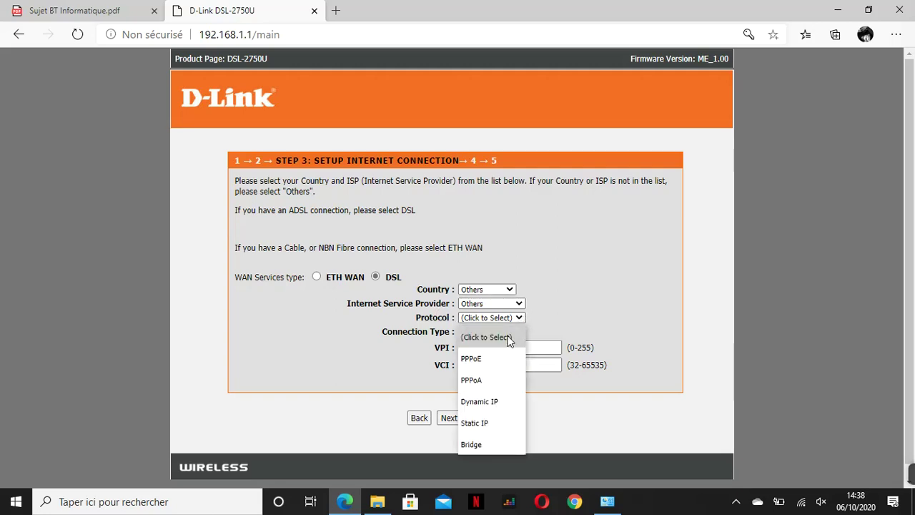
{"action": "left_click", "coordinate": [500, 359]}
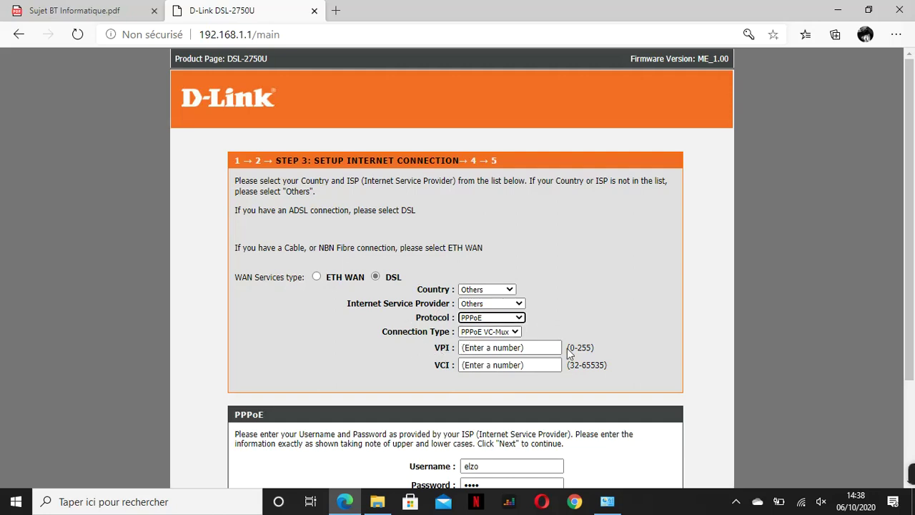
{"action": "left_click", "coordinate": [516, 333]}
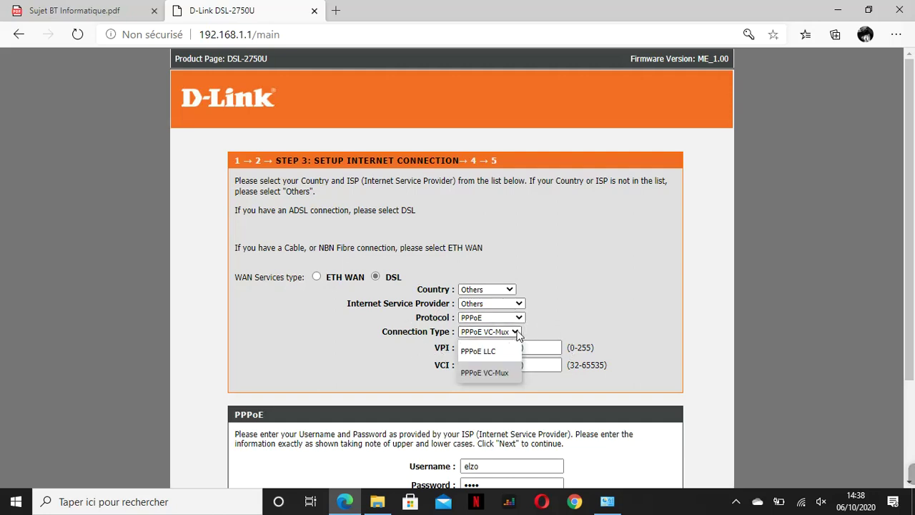
{"action": "left_click", "coordinate": [487, 353]}
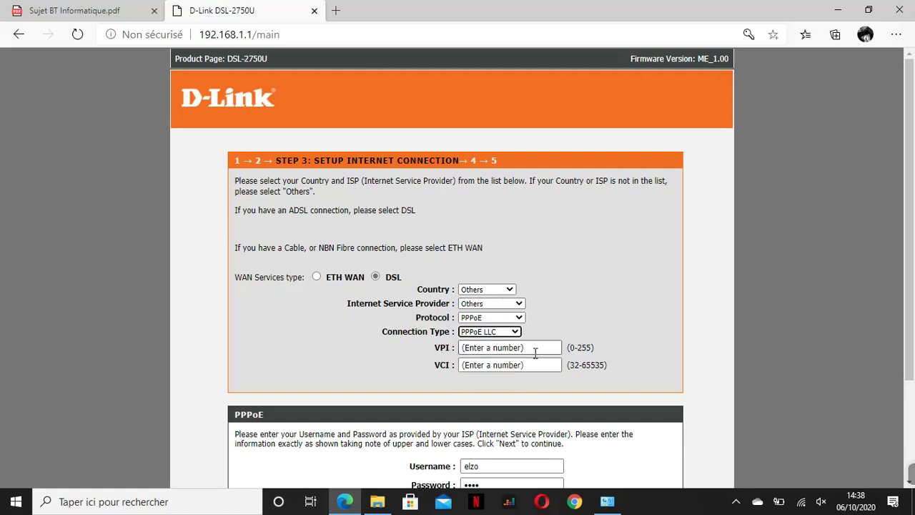
- Set VPI to 0 and VCI to 35
{"action": "left_click", "coordinate": [536, 349]}
{"action": "key", "text": "BackSpace"}
{"action": "key", "text": "BackSpace"}
{"action": "key", "text": "BackSpace"}
{"action": "key", "text": "BackSpace"}
{"action": "key", "text": "BackSpace"}
{"action": "key", "text": "BackSpace"}
{"action": "key", "text": "BackSpace"}
{"action": "key", "text": "BackSpace"}
{"action": "key", "text": "BackSpace"}
{"action": "key", "text": "BackSpace"}
{"action": "key", "text": "BackSpace"}
{"action": "key", "text": "BackSpace"}
{"action": "key", "text": "BackSpace"}
{"action": "key", "text": "BackSpace"}
{"action": "key", "text": "BackSpace"}
{"action": "key", "text": "BackSpace"}
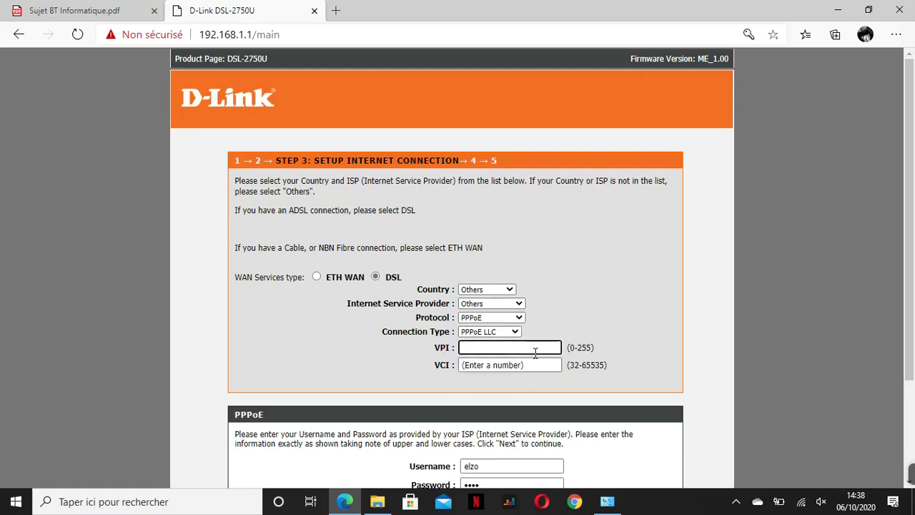
{"action": "type", "text": "0"}
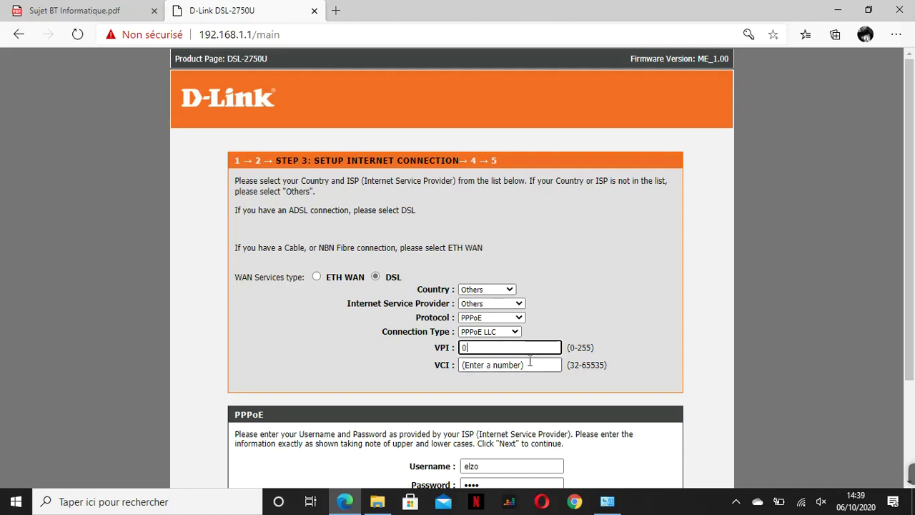
{"action": "left_click", "coordinate": [529, 363]}
{"action": "key", "text": "BackSpace"}
{"action": "key", "text": "BackSpace"}
{"action": "key", "text": "BackSpace"}
{"action": "key", "text": "BackSpace"}
{"action": "key", "text": "BackSpace"}
{"action": "key", "text": "BackSpace"}
{"action": "key", "text": "BackSpace"}
{"action": "key", "text": "BackSpace"}
{"action": "key", "text": "BackSpace"}
{"action": "key", "text": "BackSpace"}
{"action": "key", "text": "BackSpace"}
{"action": "key", "text": "BackSpace"}
{"action": "key", "text": "BackSpace"}
{"action": "key", "text": "BackSpace"}
{"action": "key", "text": "BackSpace"}
{"action": "key", "text": "BackSpace"}
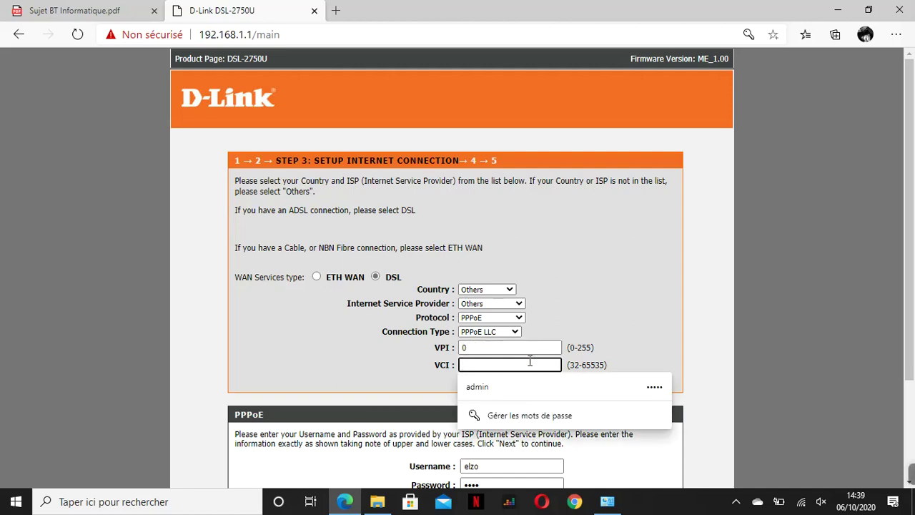
{"action": "type", "text": "35"}
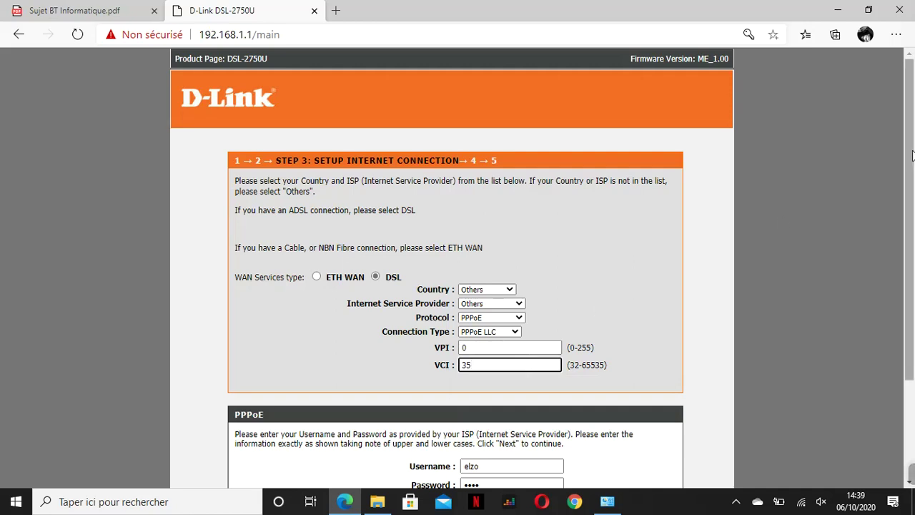
- Replace the existing PPPoE username with the ISP-provided username
{"action": "scroll", "coordinate": [911, 158], "scroll_direction": "down", "scroll_amount": 3}
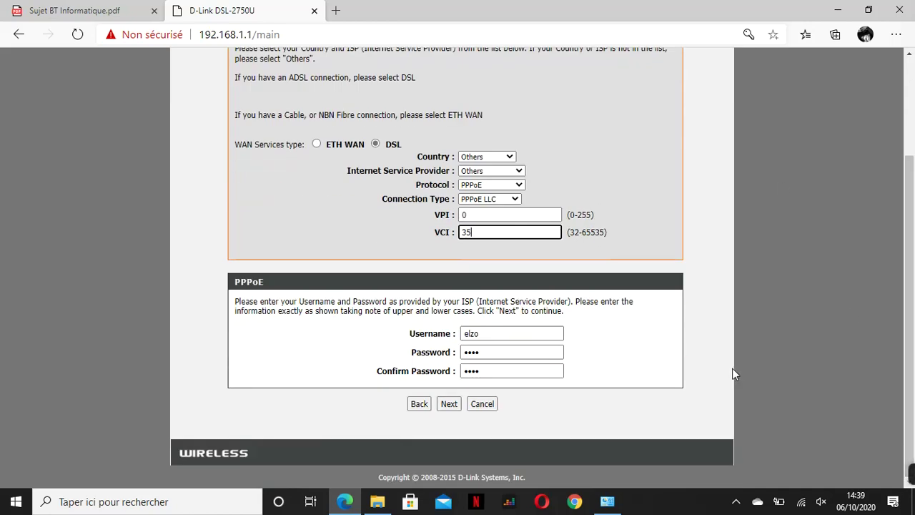
{"action": "left_click", "coordinate": [488, 334]}
{"action": "key", "text": "BackSpace"}
{"action": "key", "text": "BackSpace"}
{"action": "key", "text": "BackSpace"}
{"action": "key", "text": "BackSpace"}
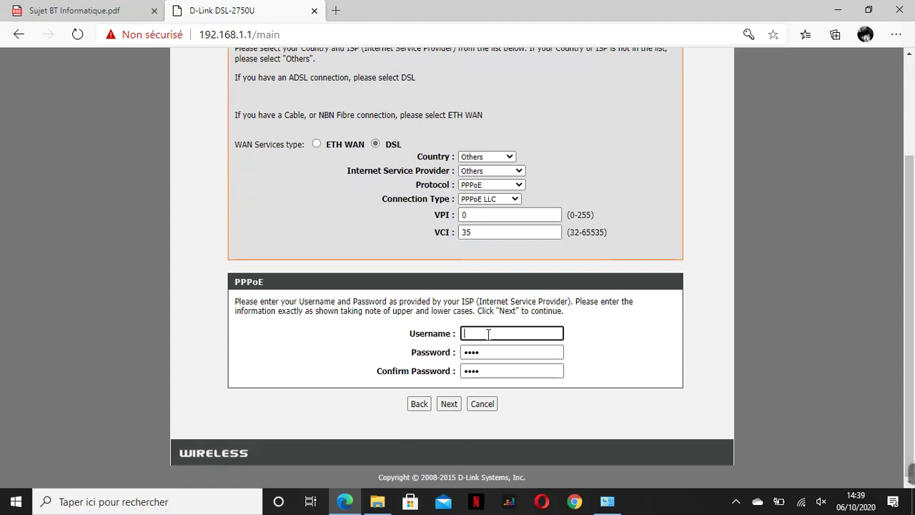
{"action": "type", "text": "admin"}
{"action": "key", "text": "BackSpace"}
{"action": "key", "text": "BackSpace"}
{"action": "key", "text": "BackSpace"}
{"action": "key", "text": "BackSpace"}
{"action": "key", "text": "BackSpace"}
{"action": "type", "text": "log"}
- Dismiss the 'PVC is already existed' alert and resubmit with VPI 1, VCI 35
{"action": "left_click", "coordinate": [449, 404]}
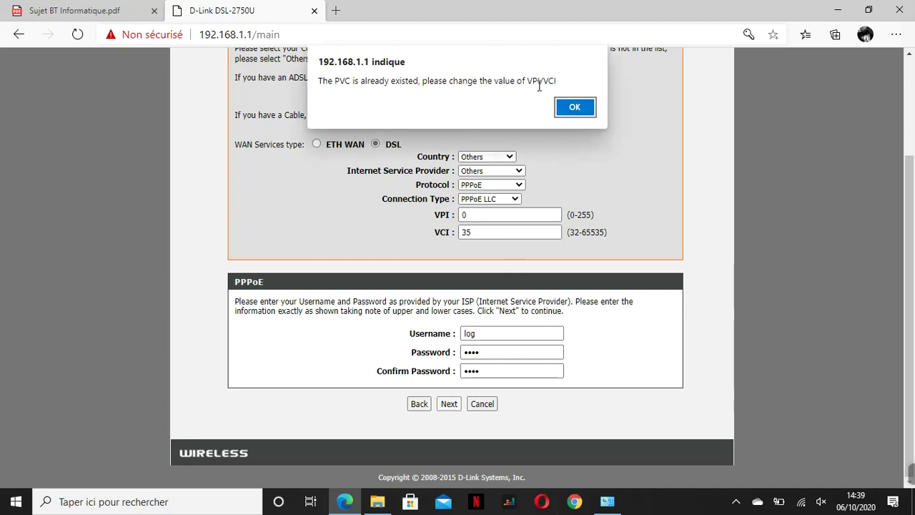
{"action": "left_click", "coordinate": [575, 106]}
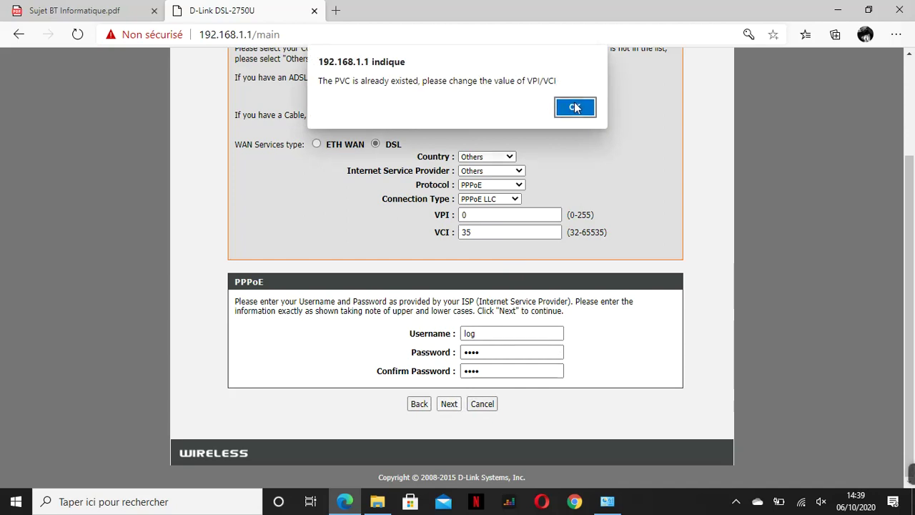
{"action": "left_click", "coordinate": [484, 215]}
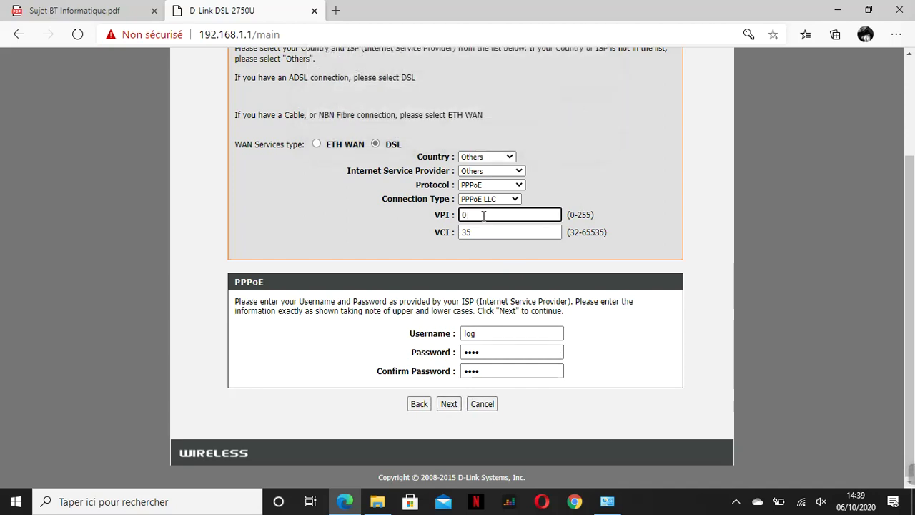
{"action": "type", "text": "1"}
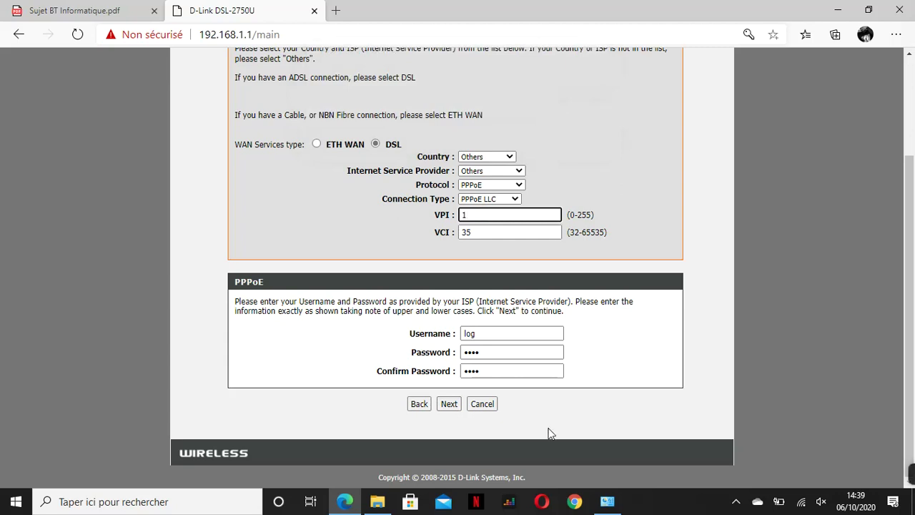
{"action": "left_click", "coordinate": [448, 404]}
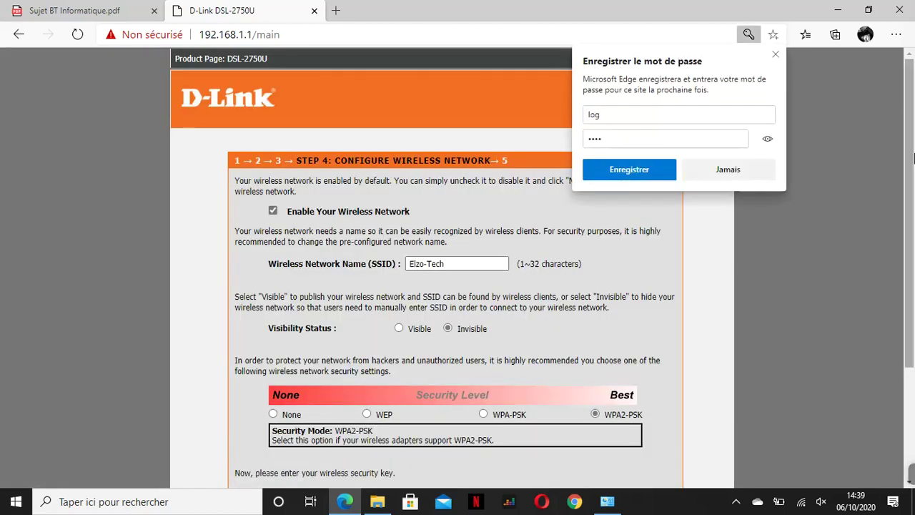
- Decline Edge's password save and submit hidden SSID Elzo-Tech with its WPA2-PSK key
{"action": "left_click_drag", "start_coordinate": [912, 158], "coordinate": [913, 243]}
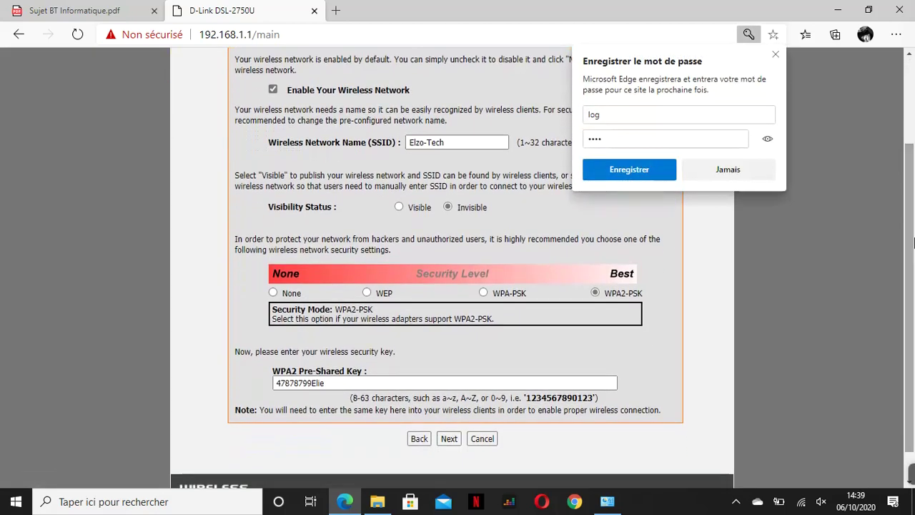
{"action": "left_click", "coordinate": [726, 171]}
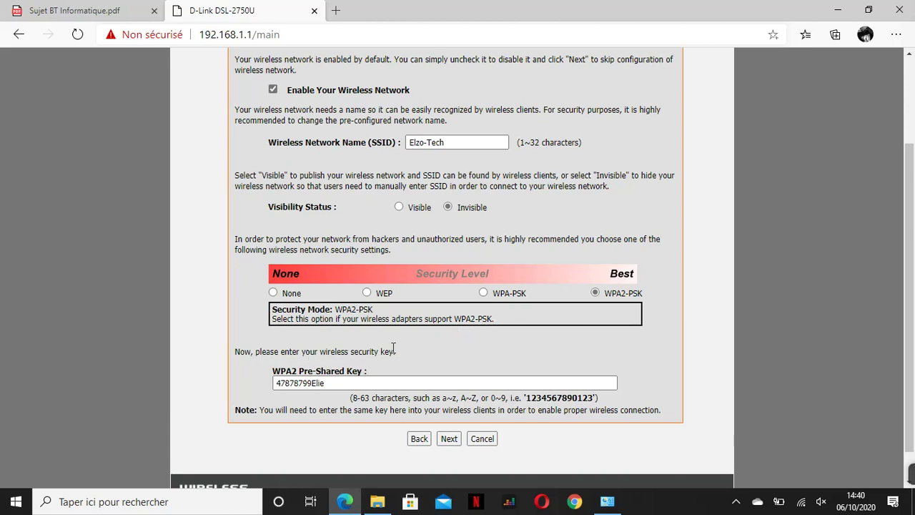
{"action": "left_click", "coordinate": [331, 386]}
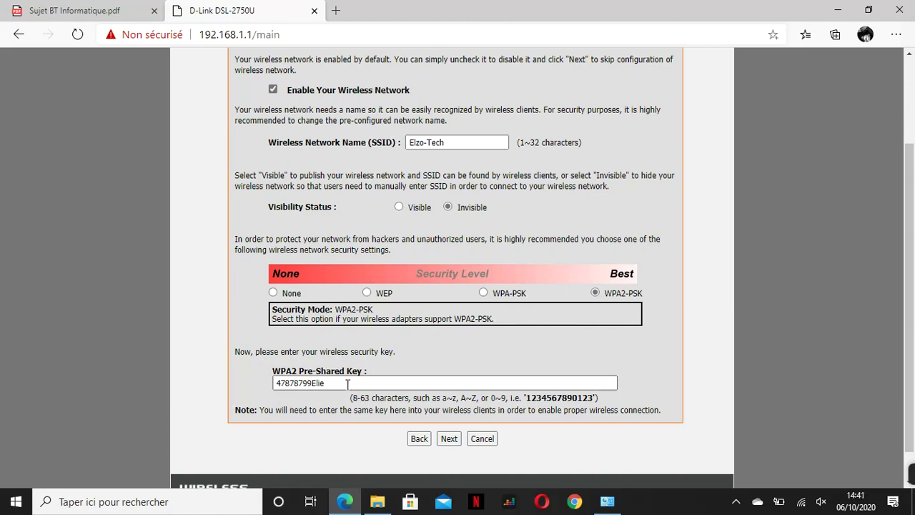
{"action": "left_click", "coordinate": [449, 440]}
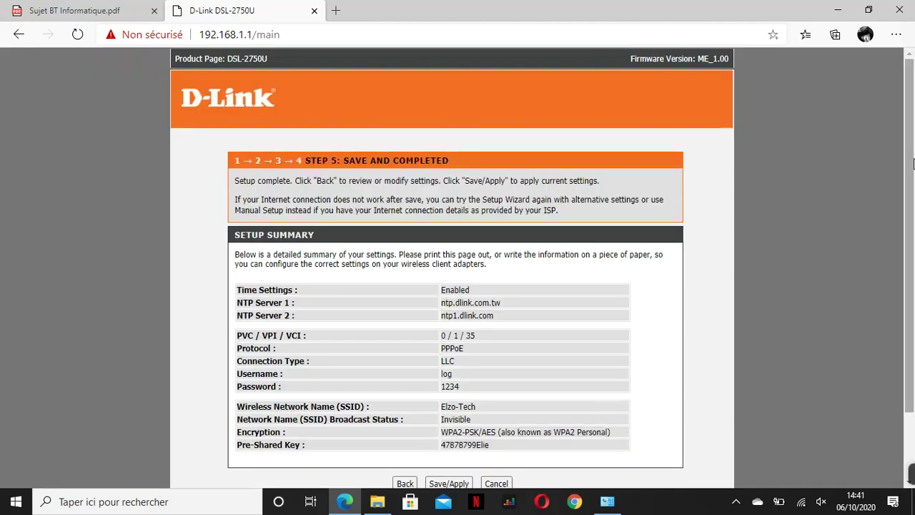
- Review the Step 5 setup summary, unmute sound, and minimize Edge to the desktop
{"action": "scroll", "coordinate": [913, 317], "scroll_direction": "down", "scroll_amount": 1}
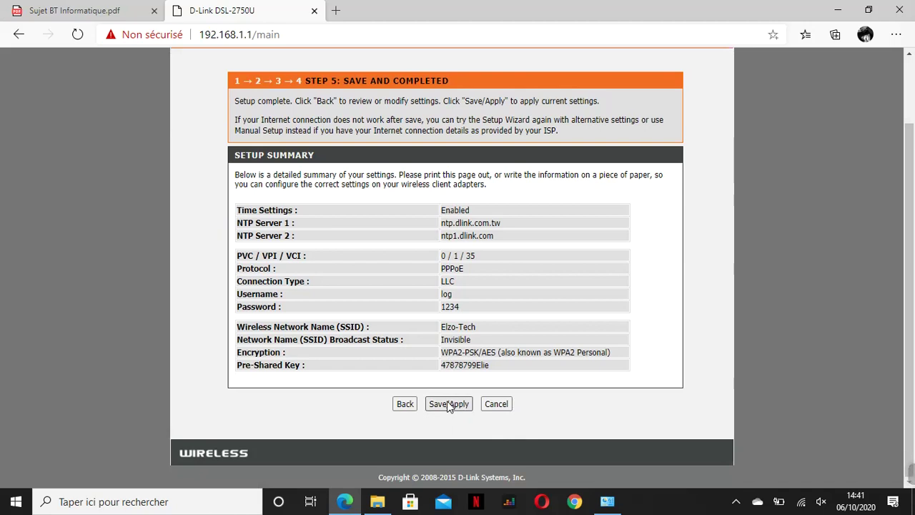
{"action": "key", "text": "XF86AudioMute"}
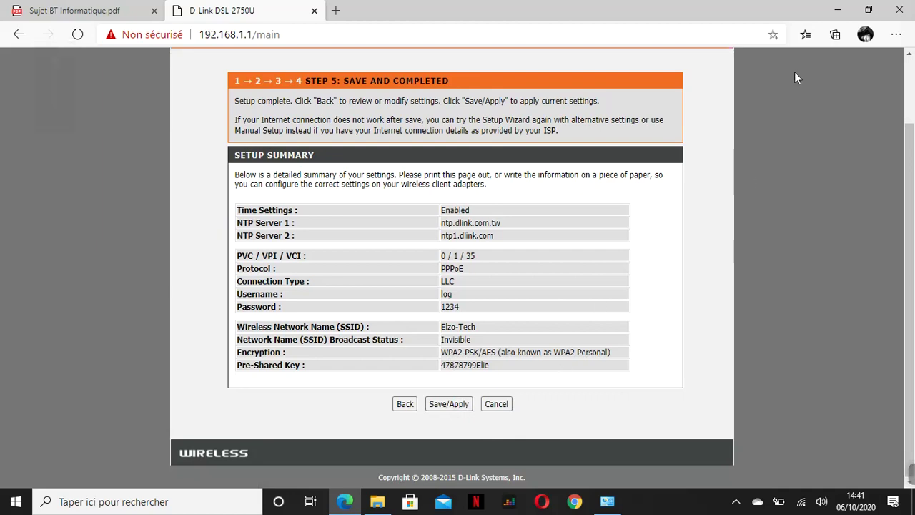
{"action": "left_click", "coordinate": [835, 9]}
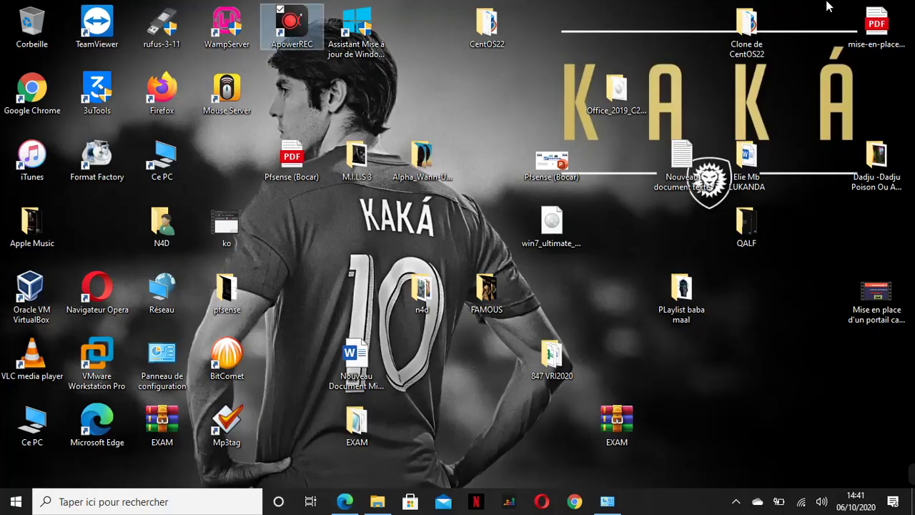
{"action": "left_click", "coordinate": [826, 403]}
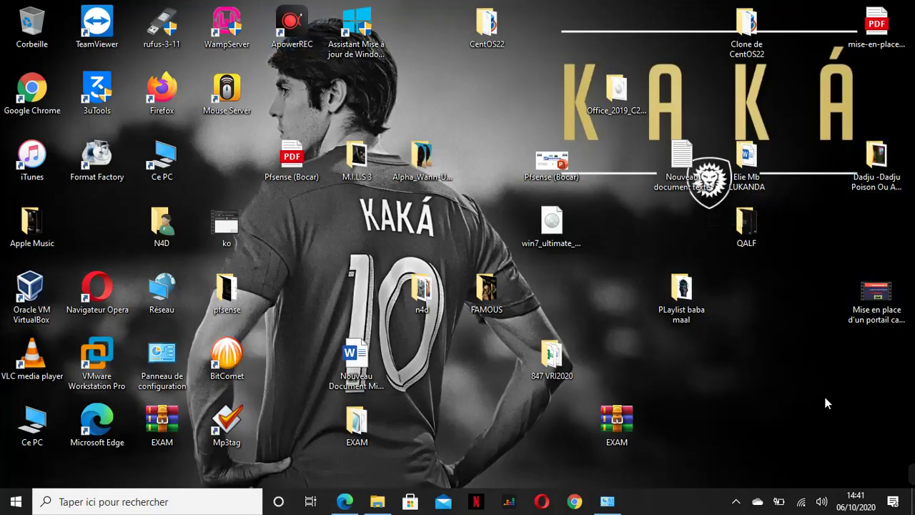